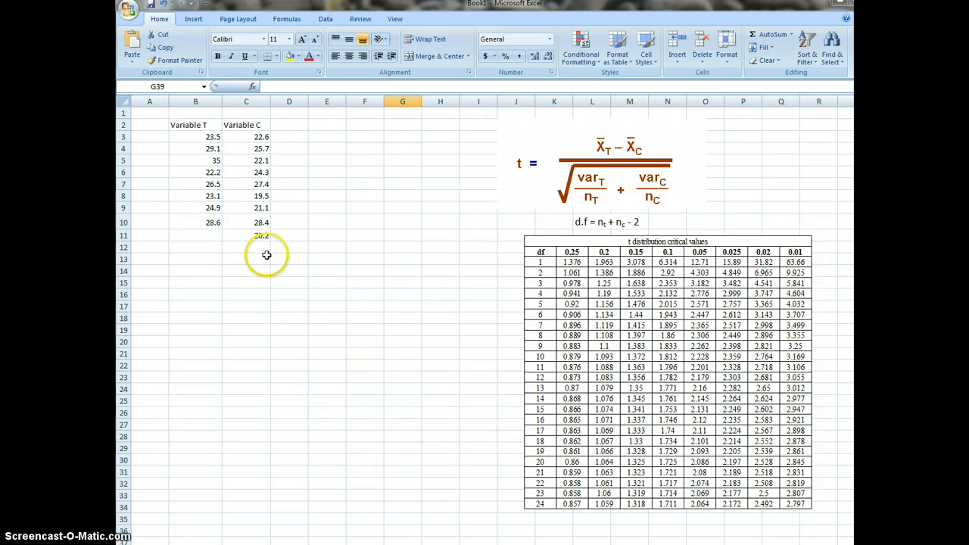
# Label cell A12 "means" and cell A13 "variances" below the two data columns
pyautogui.click(157, 245)
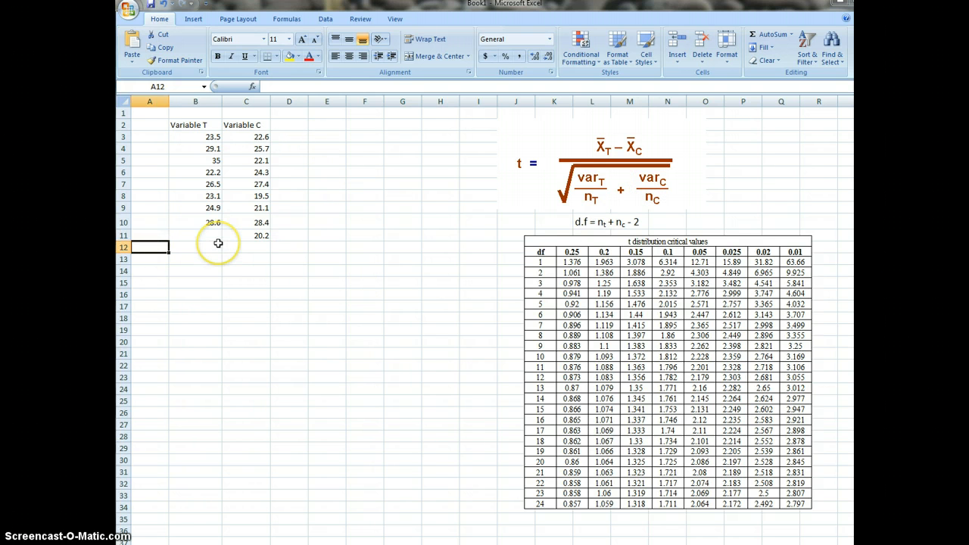
pyautogui.write('means')
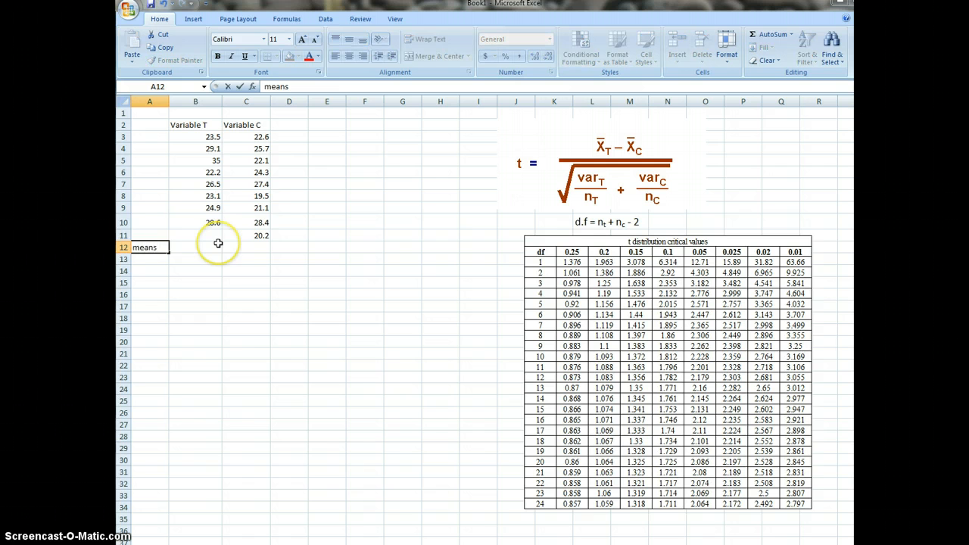
pyautogui.click(152, 257)
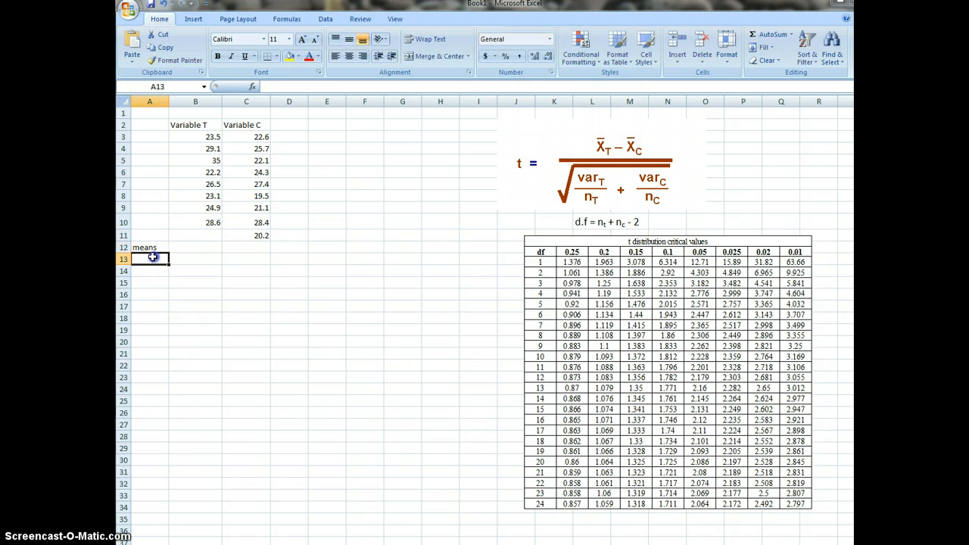
pyautogui.write('variances')
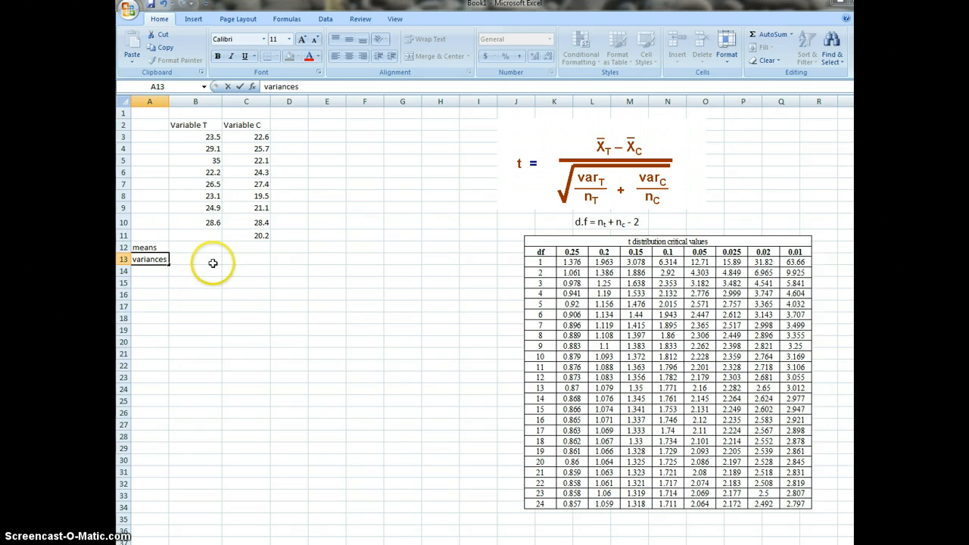
# Calculate the Variable T mean in B12 with =average(B3:B10)
pyautogui.click(202, 247)
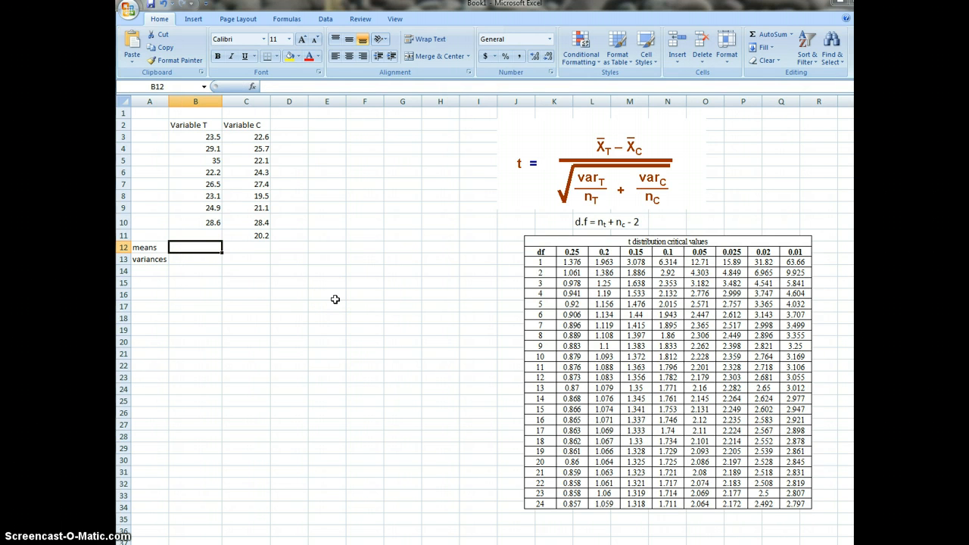
pyautogui.write('=')
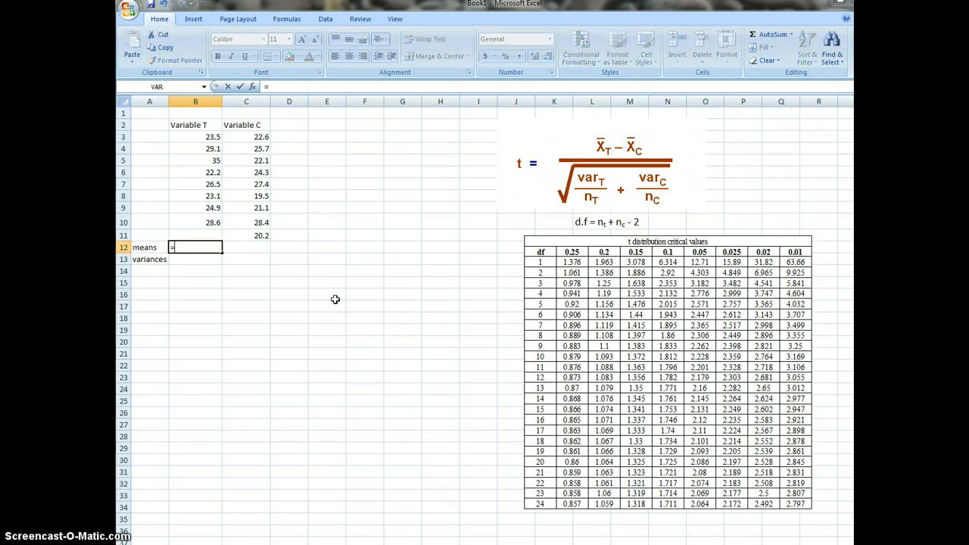
pyautogui.write('aver')
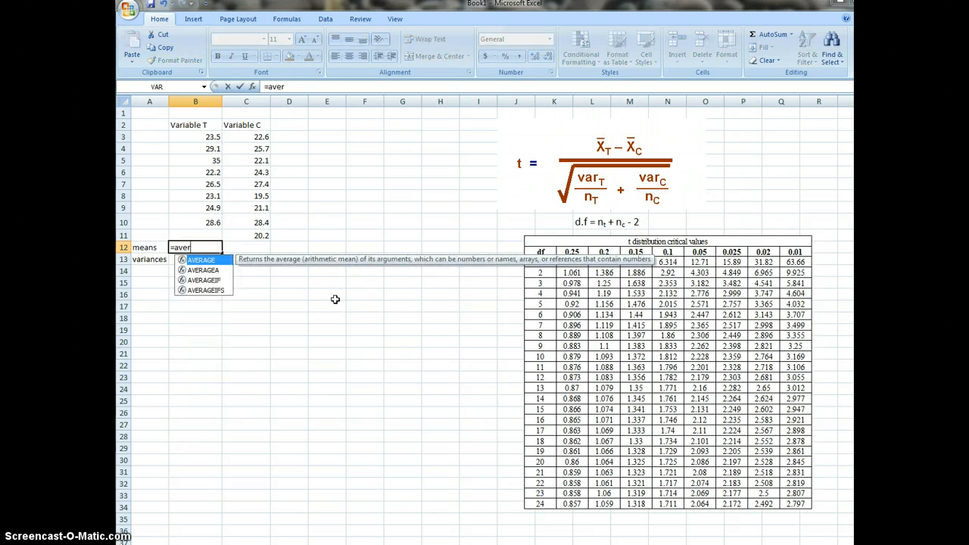
pyautogui.write('age(')
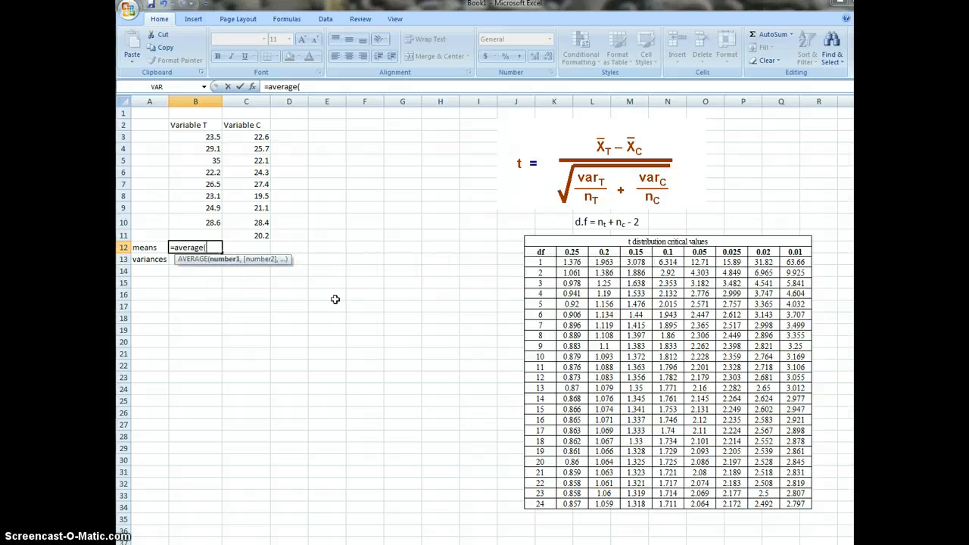
pyautogui.moveTo(207, 136); pyautogui.dragTo(210, 222)
pyautogui.write(')')
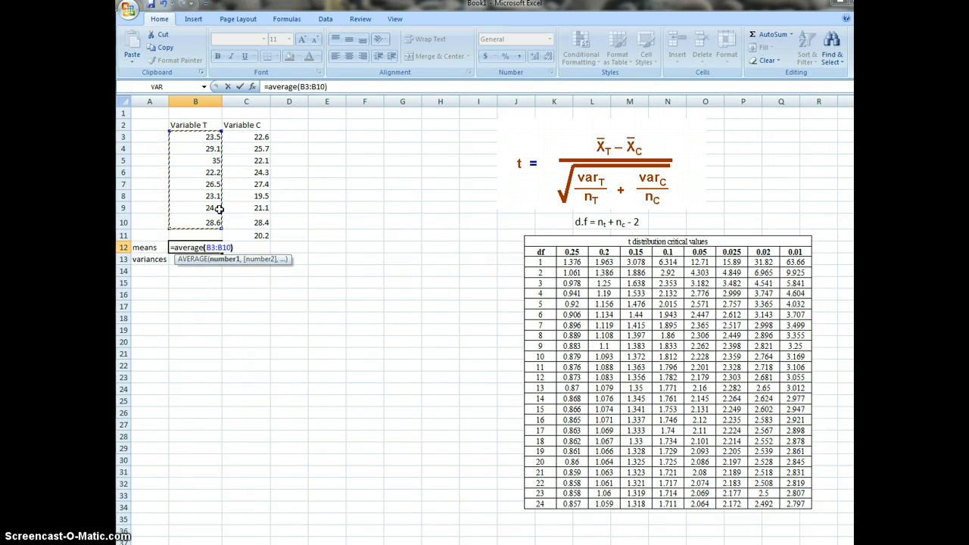
pyautogui.press('Return')
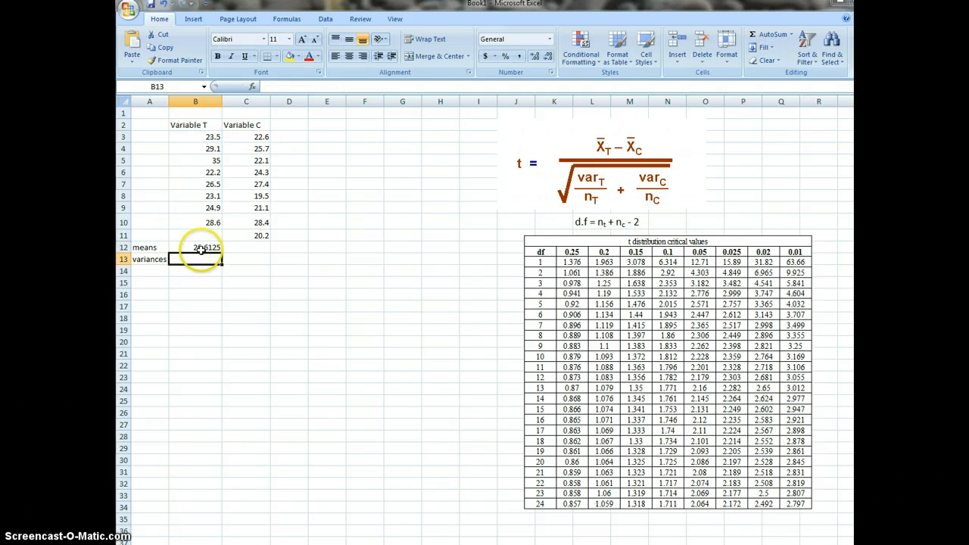
# Calculate the Variable C mean in C12 with the built-in Average function over C3:C11
pyautogui.click(239, 249)
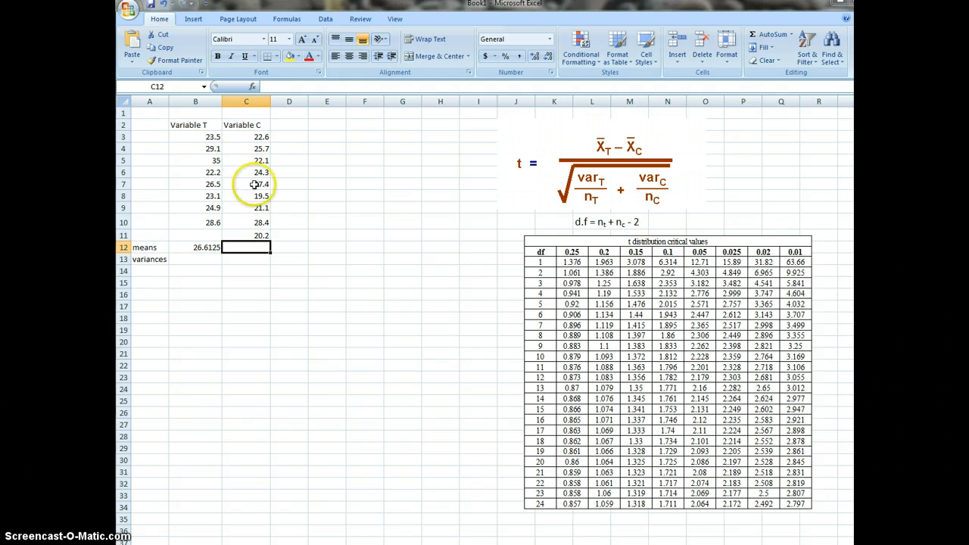
pyautogui.click(792, 36)
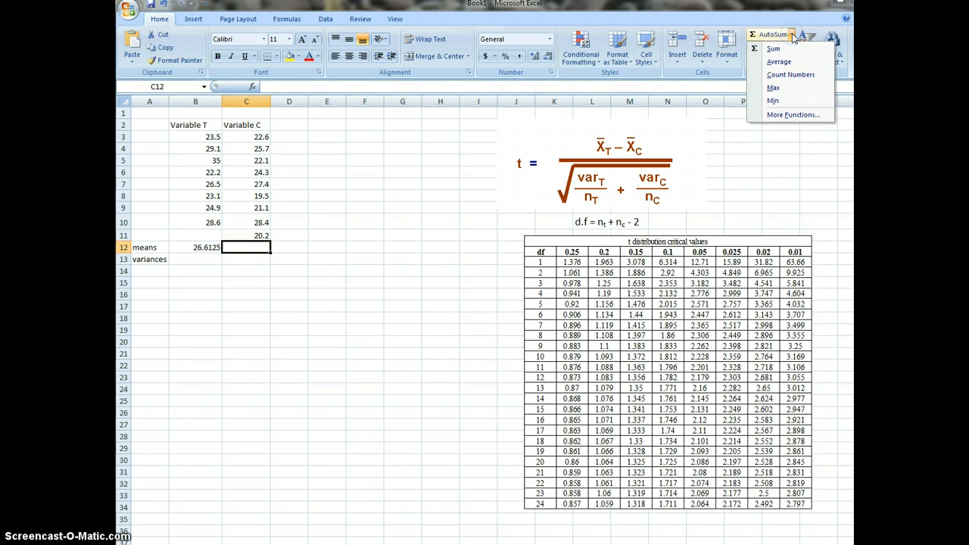
pyautogui.click(784, 66)
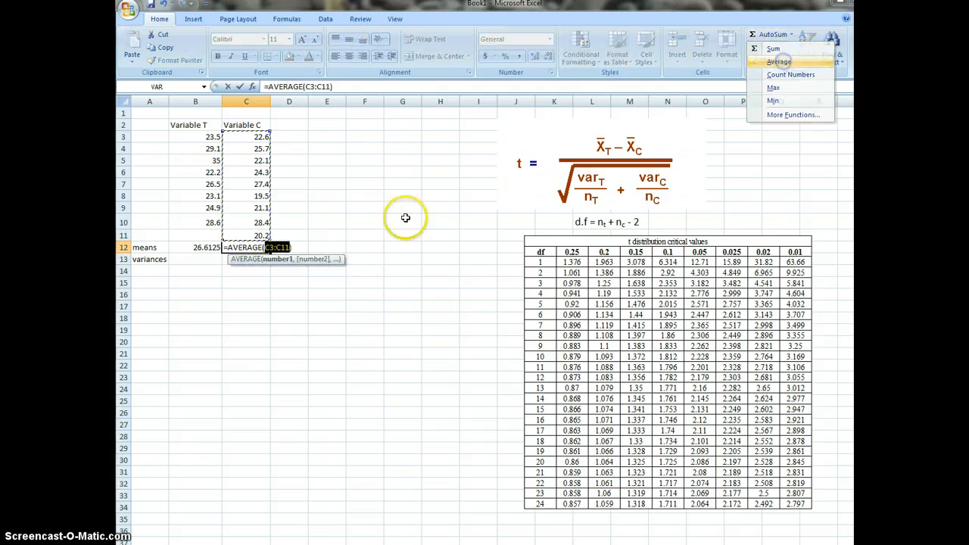
pyautogui.moveTo(259, 214); pyautogui.dragTo(262, 236)
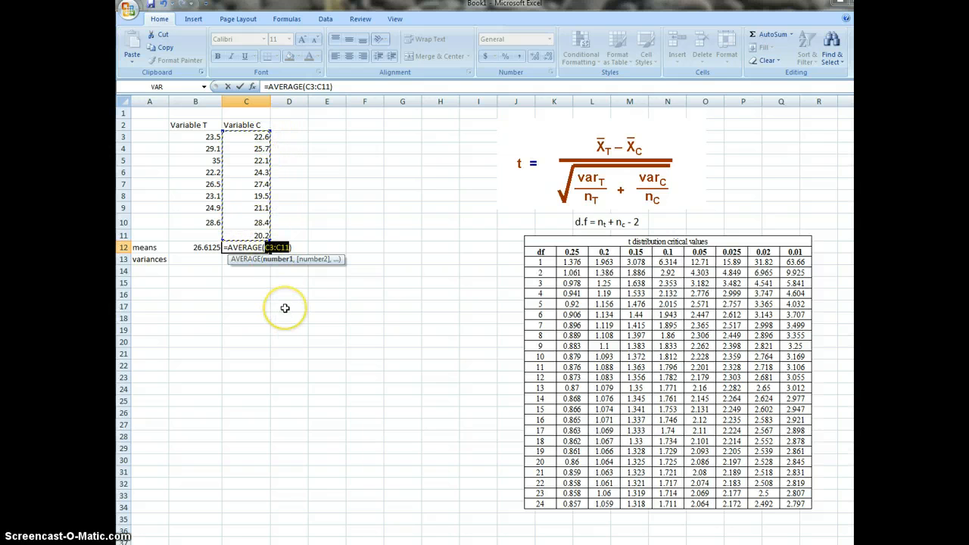
pyautogui.press('Return')
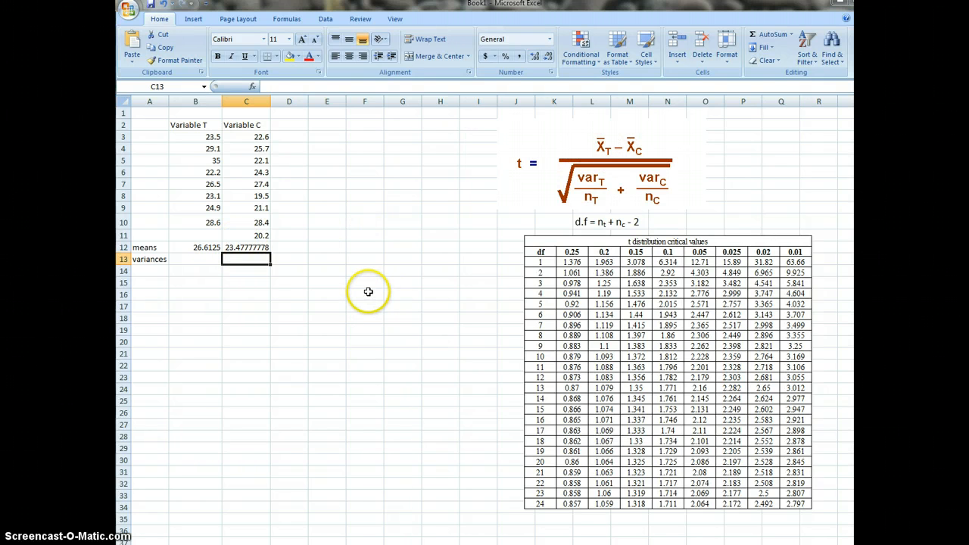
# Calculate the Variable T sample variance in B13 with =var(B3:B10)
pyautogui.click(202, 260)
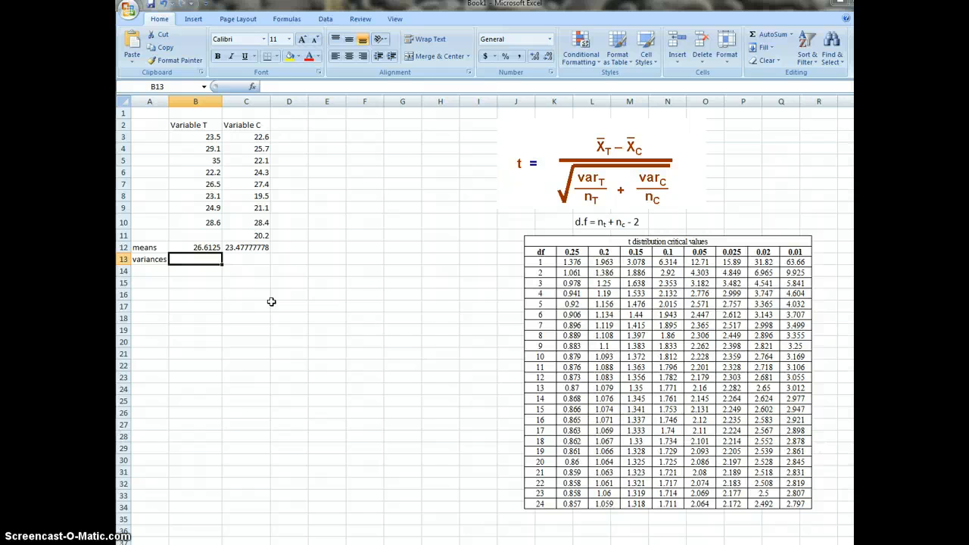
pyautogui.write('=var')
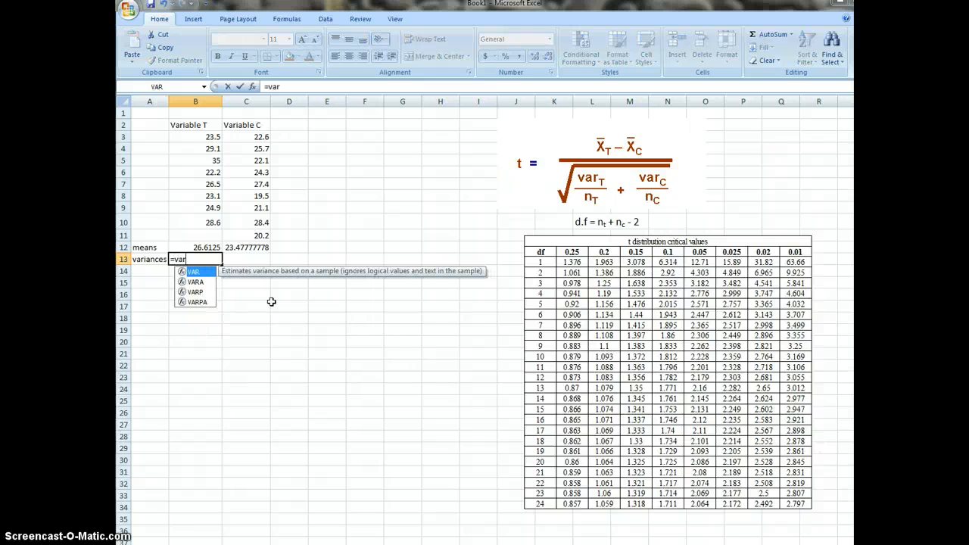
pyautogui.write('(')
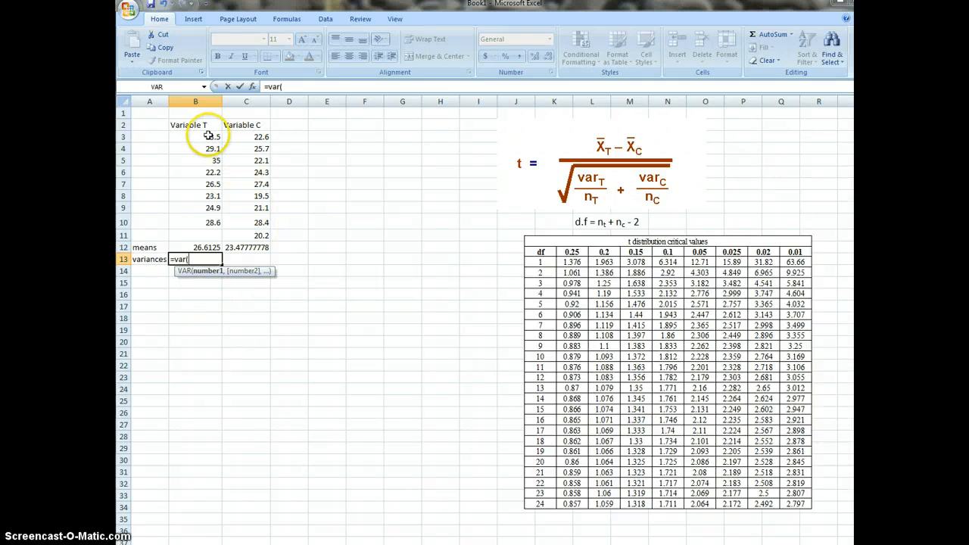
pyautogui.moveTo(208, 135); pyautogui.dragTo(217, 220)
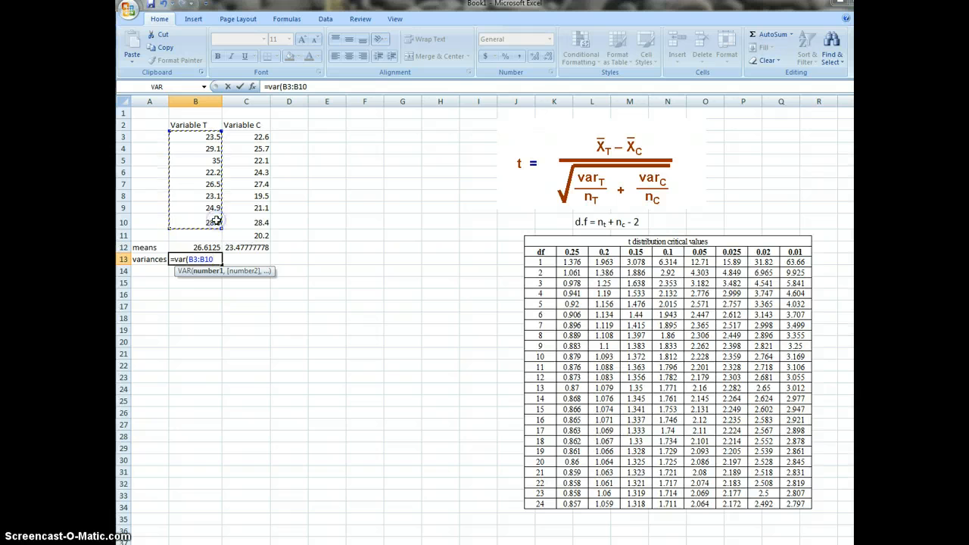
pyautogui.write(')')
pyautogui.press('Return')
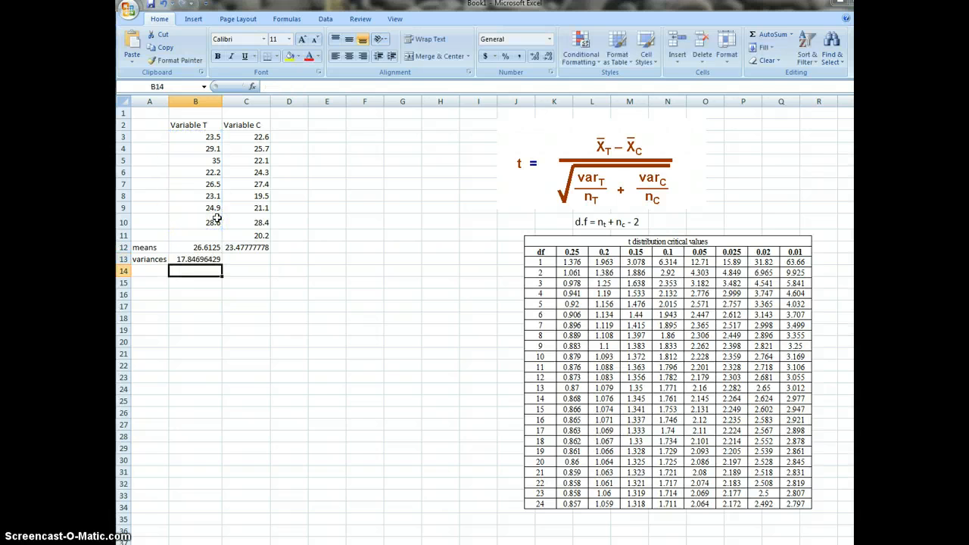
# Calculate the Variable C sample variance in C13 with =var(C3:C11)
pyautogui.click(260, 258)
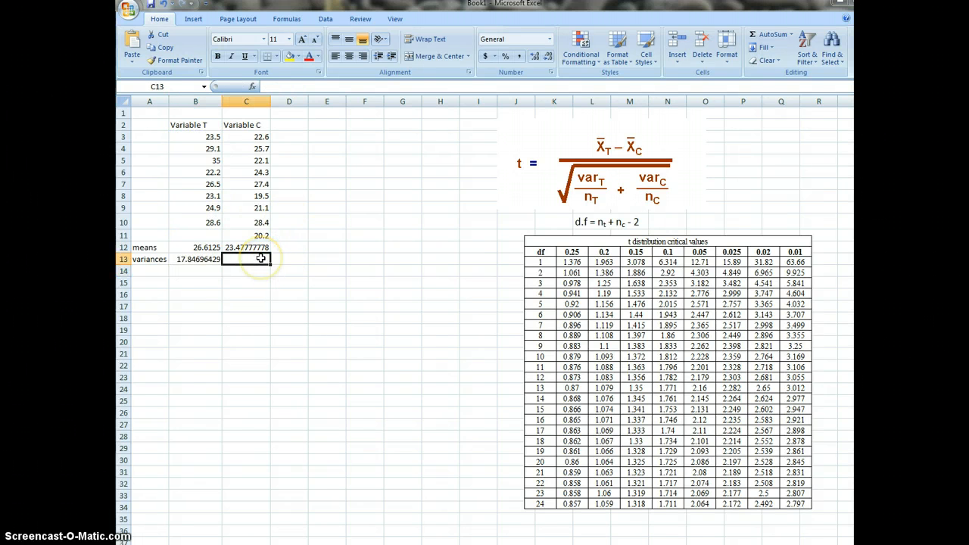
pyautogui.write('=var(')
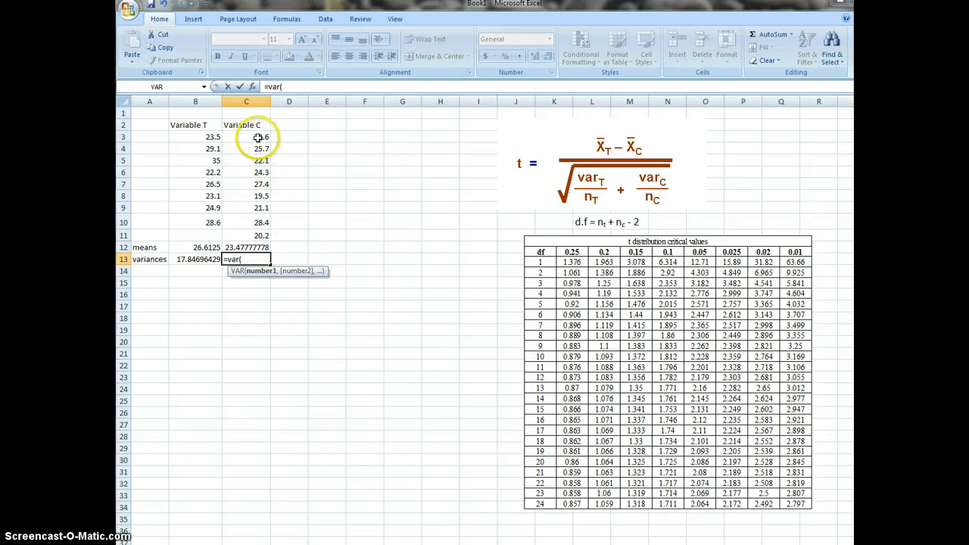
pyautogui.moveTo(261, 138); pyautogui.dragTo(265, 233)
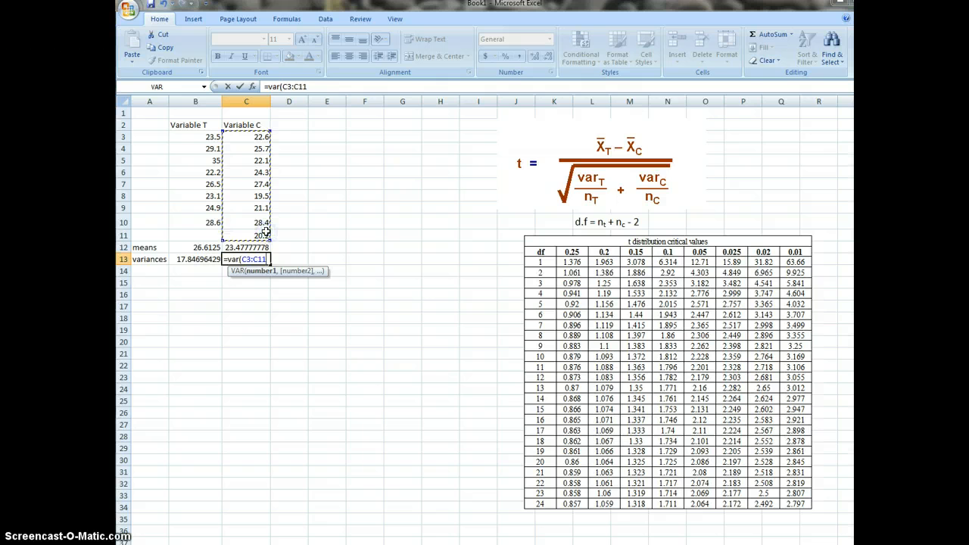
pyautogui.write(')')
pyautogui.press('Return')
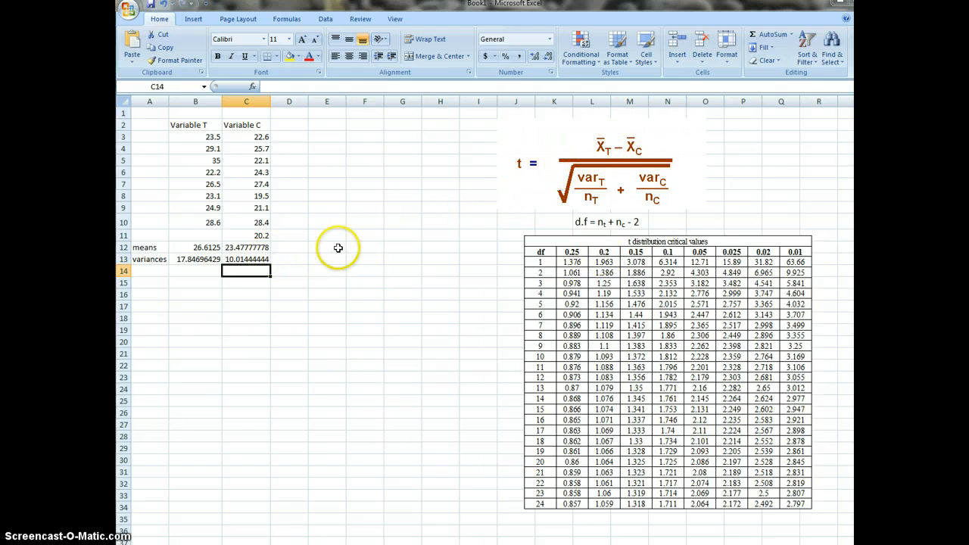
# Compute the difference between the two means in E12 with =B12-C12
pyautogui.click(315, 247)
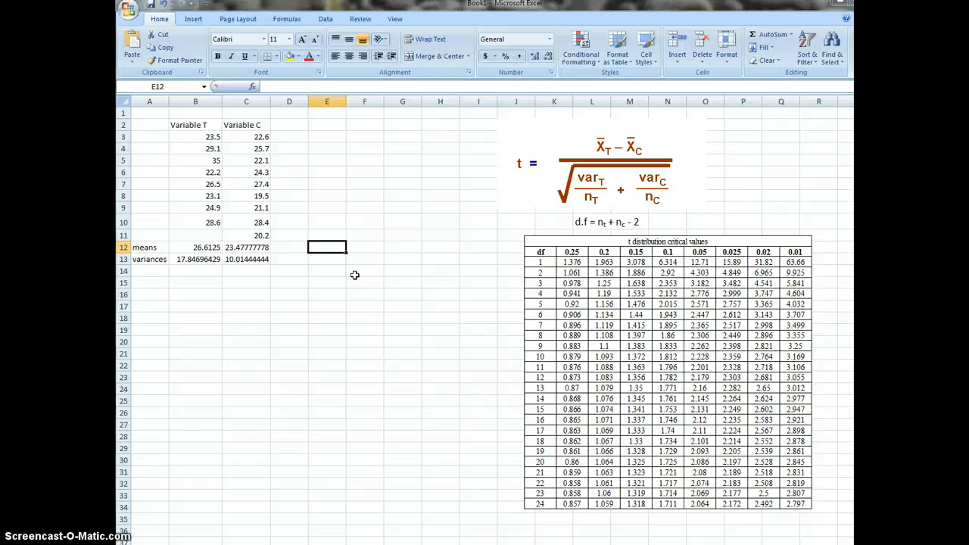
pyautogui.write('=')
pyautogui.click(199, 248)
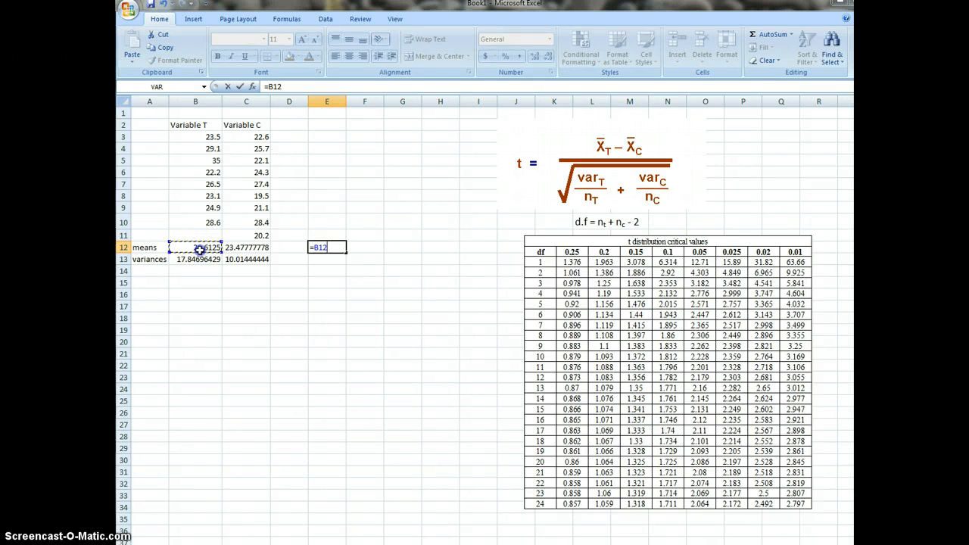
pyautogui.write('-')
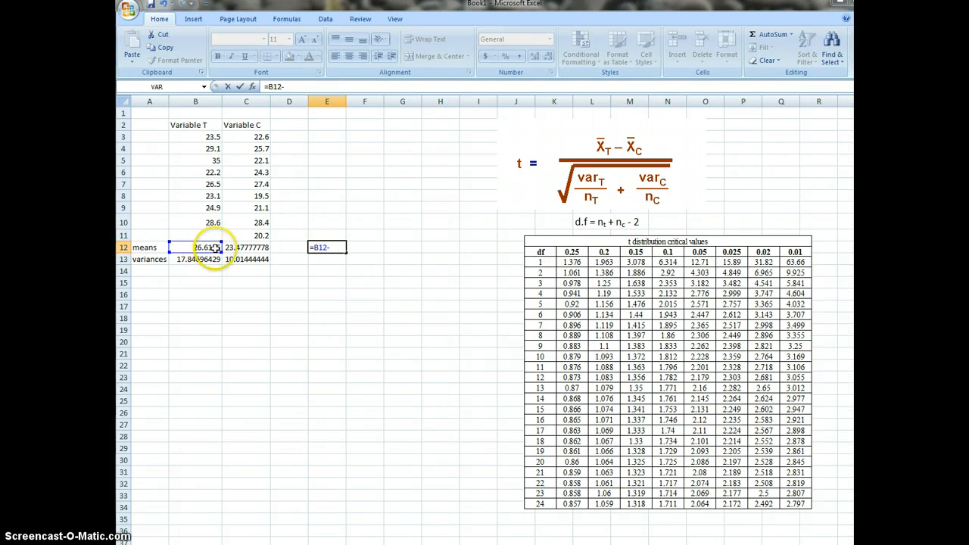
pyautogui.click(229, 249)
pyautogui.press('Return')
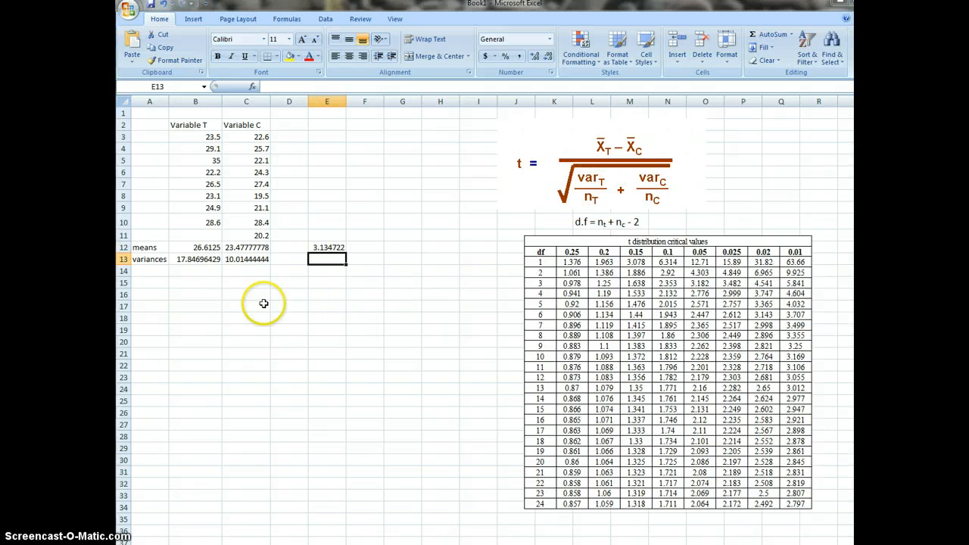
# Divide the Variable T variance by its sample size in B14 with =B13/8
pyautogui.click(201, 270)
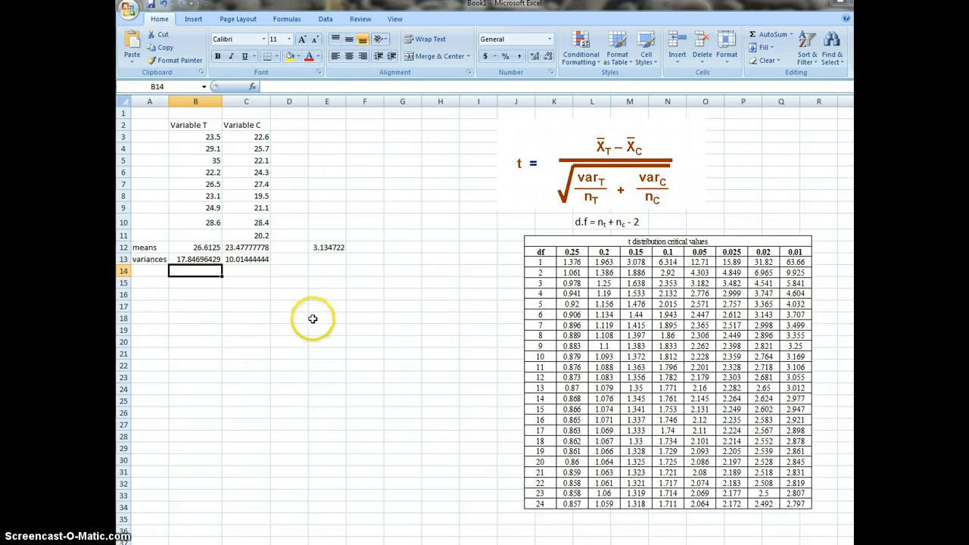
pyautogui.write('=')
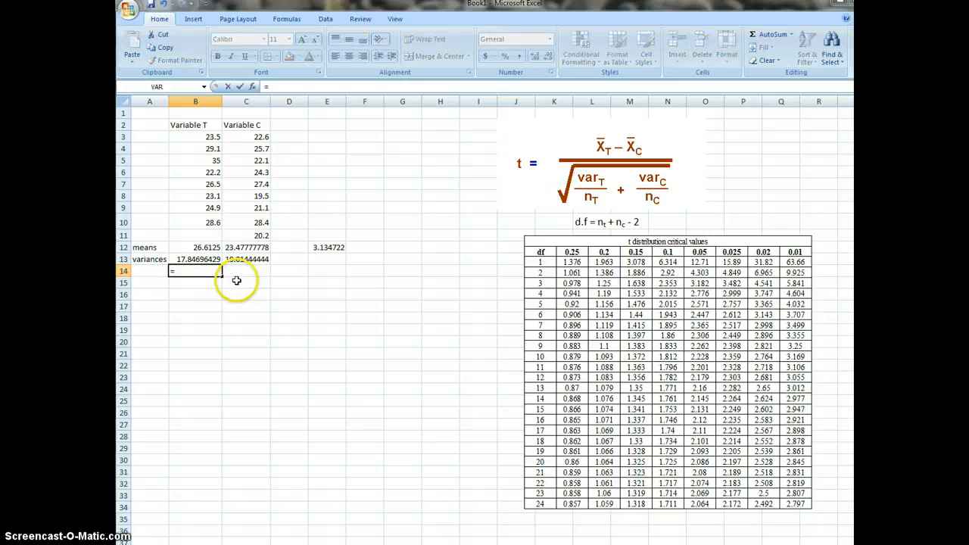
pyautogui.click(207, 259)
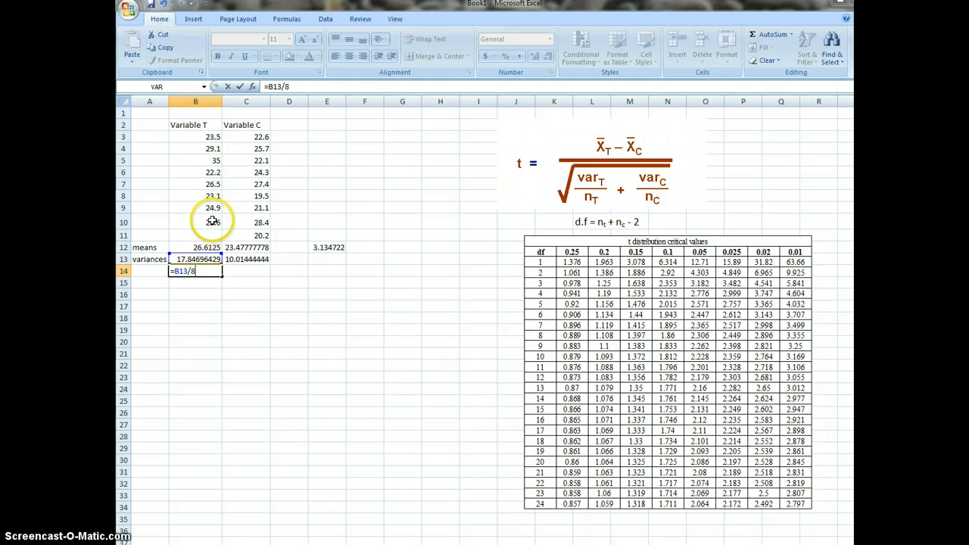
pyautogui.write('8')
# Divide the Variable C variance by its sample size in C14 with =C13/9
pyautogui.click(255, 270)
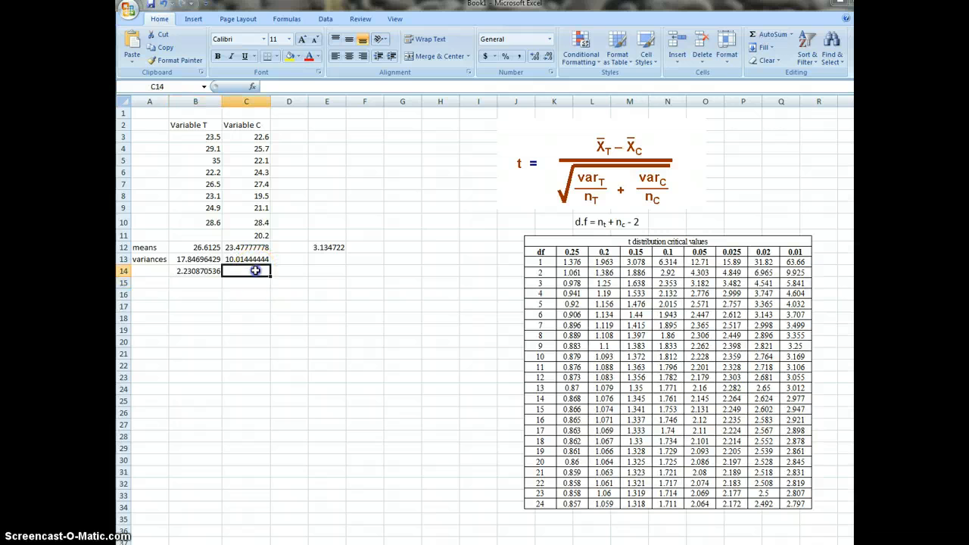
pyautogui.write('=')
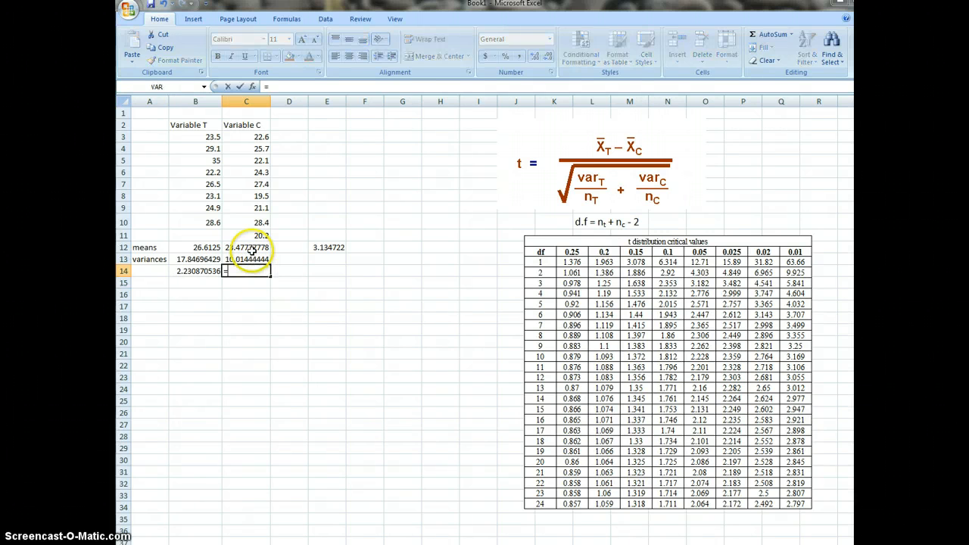
pyautogui.click(252, 258)
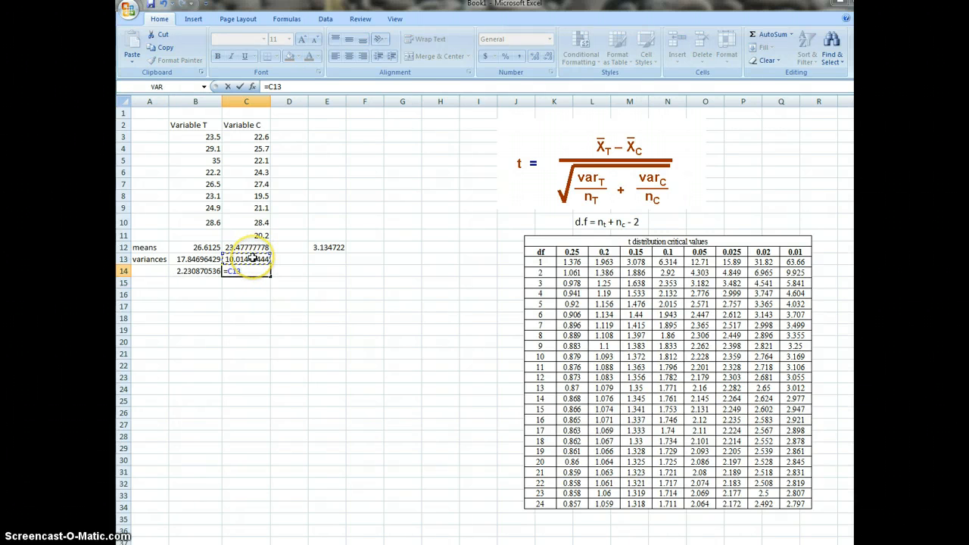
pyautogui.write('/9')
pyautogui.press('Return')
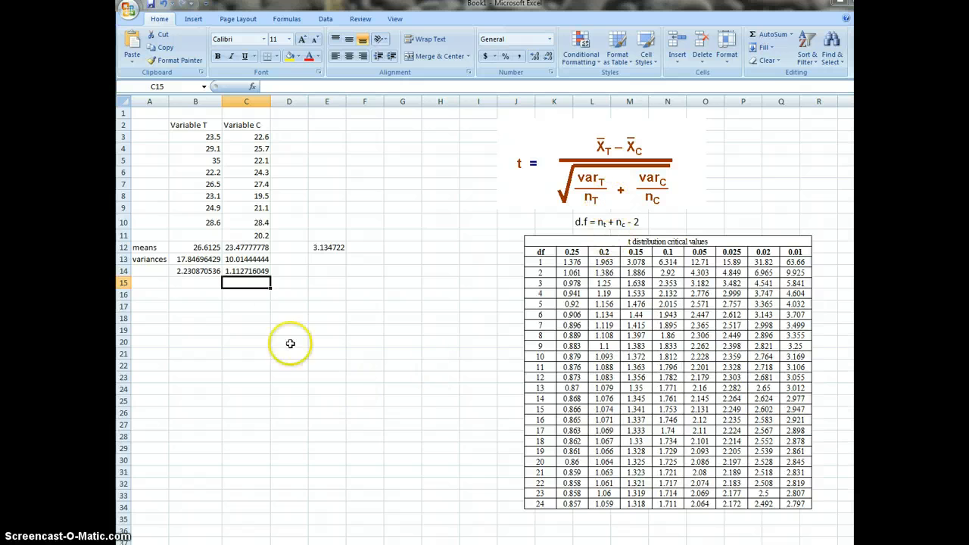
# Add the two variance-over-sample-size values in D14 with =B14+C14
pyautogui.click(278, 271)
pyautogui.write('=')
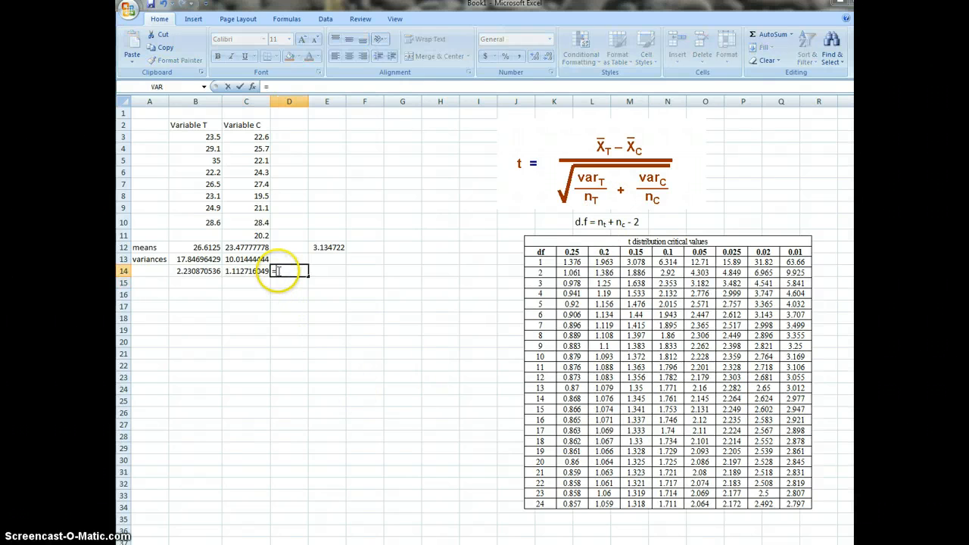
pyautogui.click(208, 271)
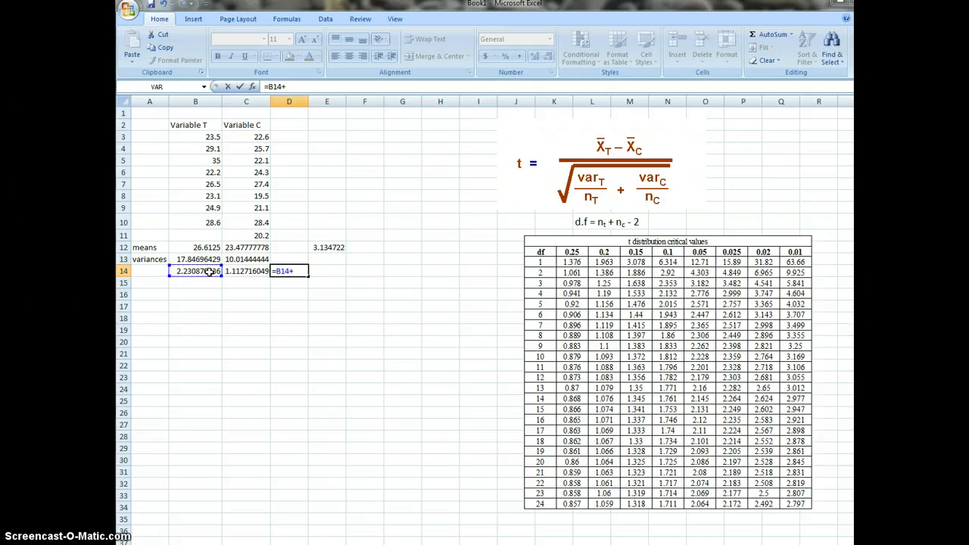
pyautogui.write('+')
pyautogui.click(248, 271)
pyautogui.press('Return')
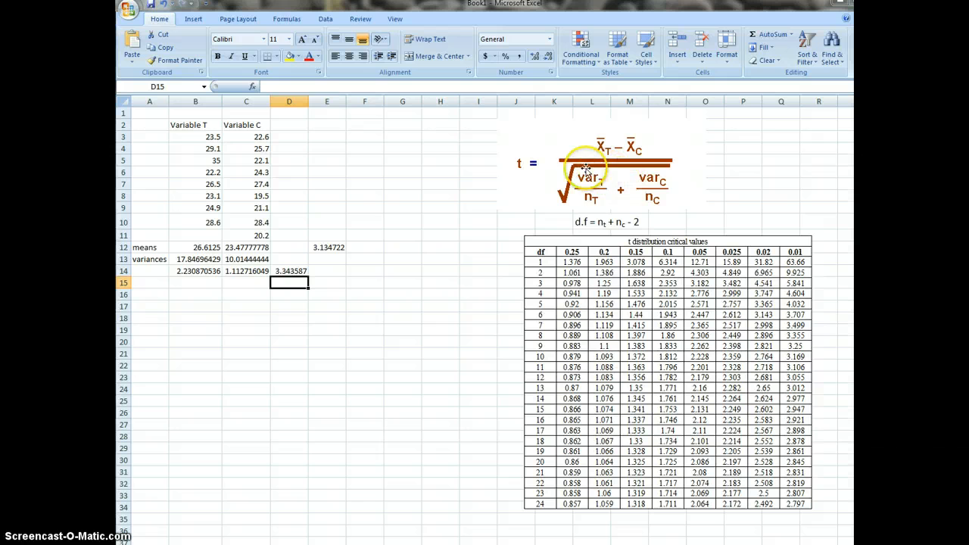
# Take the square root of the summed value in E13 with =sqrt(D14)
pyautogui.click(337, 258)
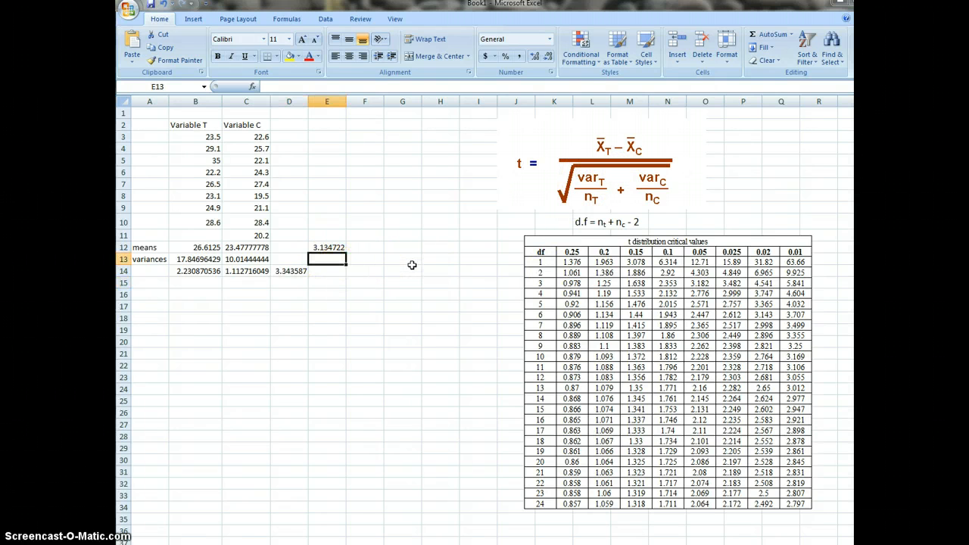
pyautogui.write('=sqr')
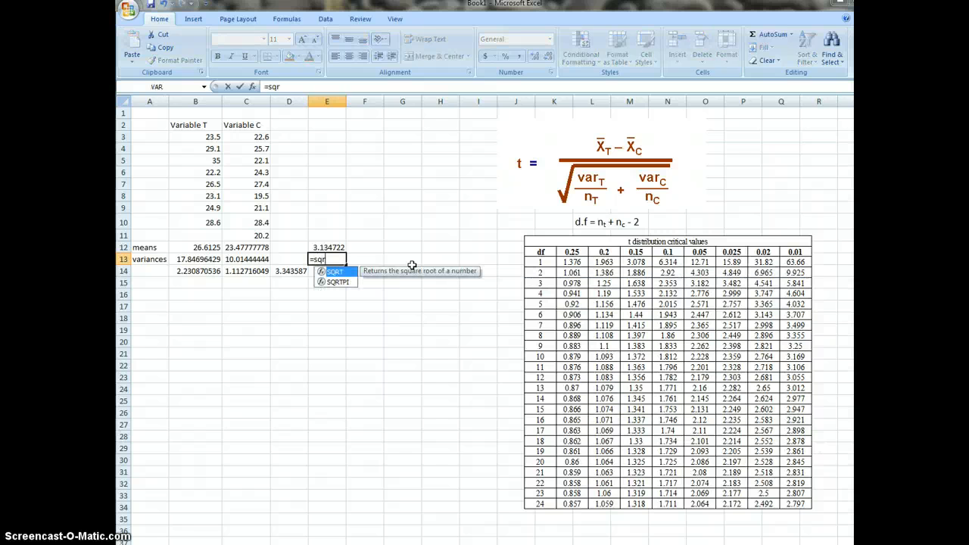
pyautogui.write('t(')
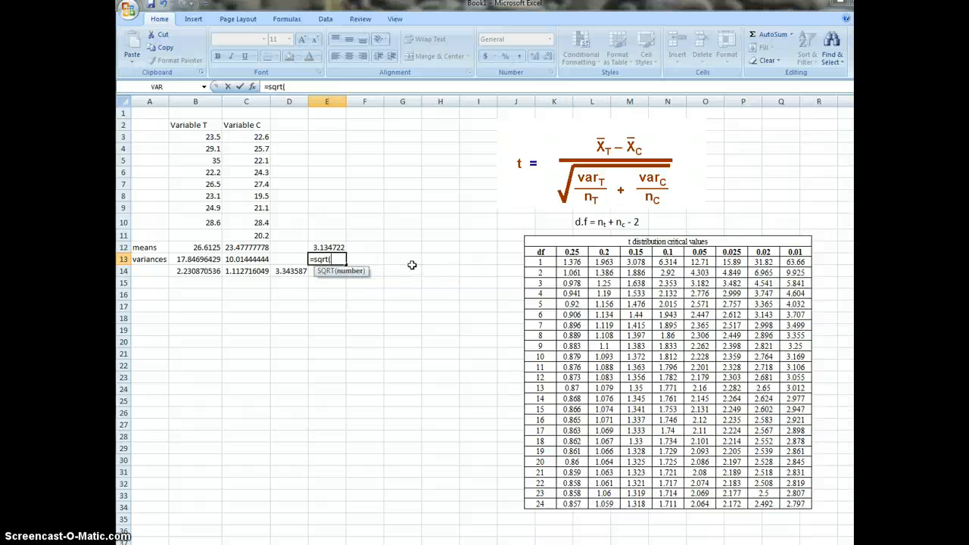
pyautogui.click(286, 271)
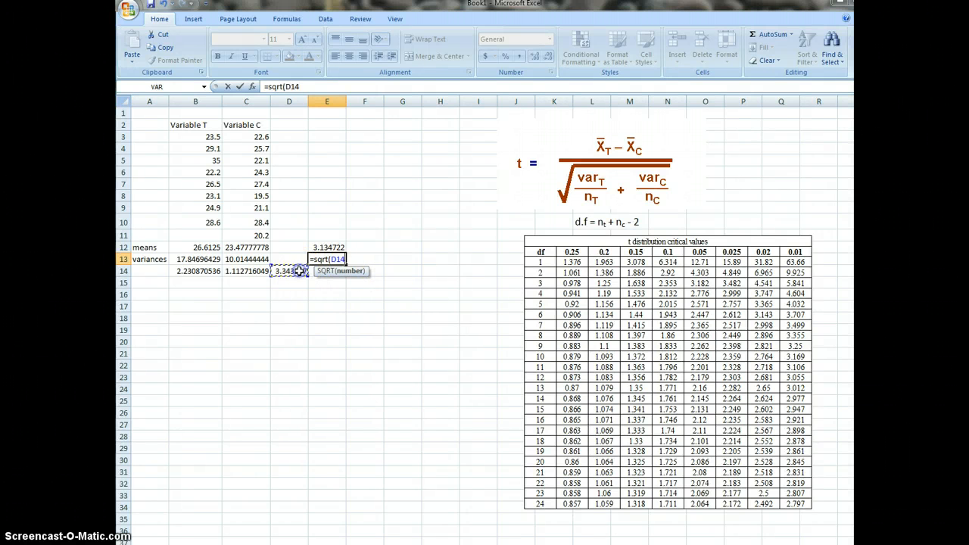
pyautogui.press('Return')
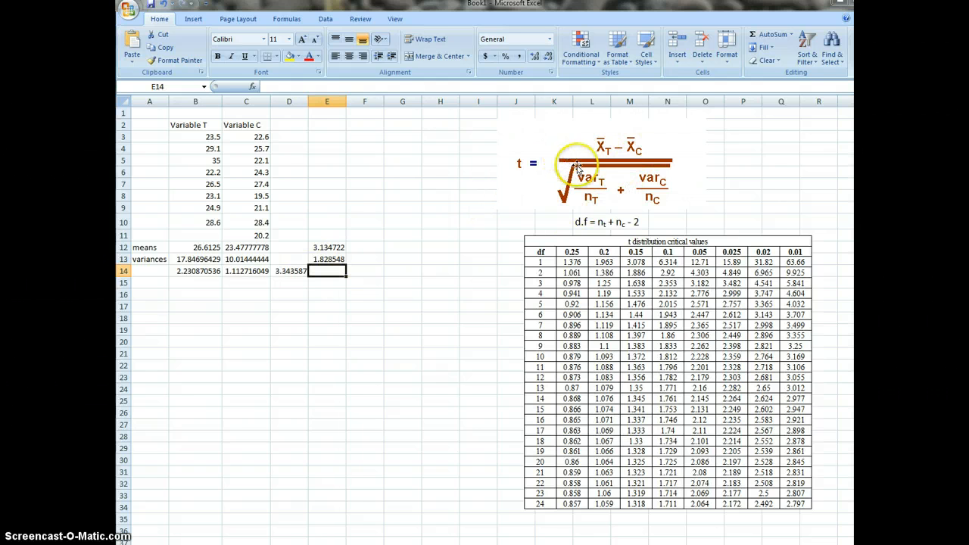
# Compute the t statistic in F12 by dividing the mean difference by the square root, =E12/E13
pyautogui.click(375, 247)
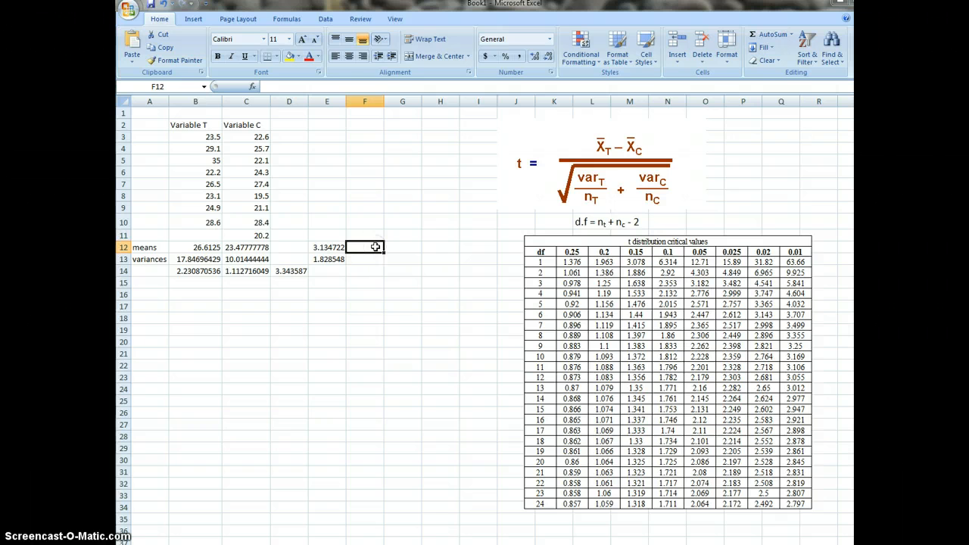
pyautogui.write('=')
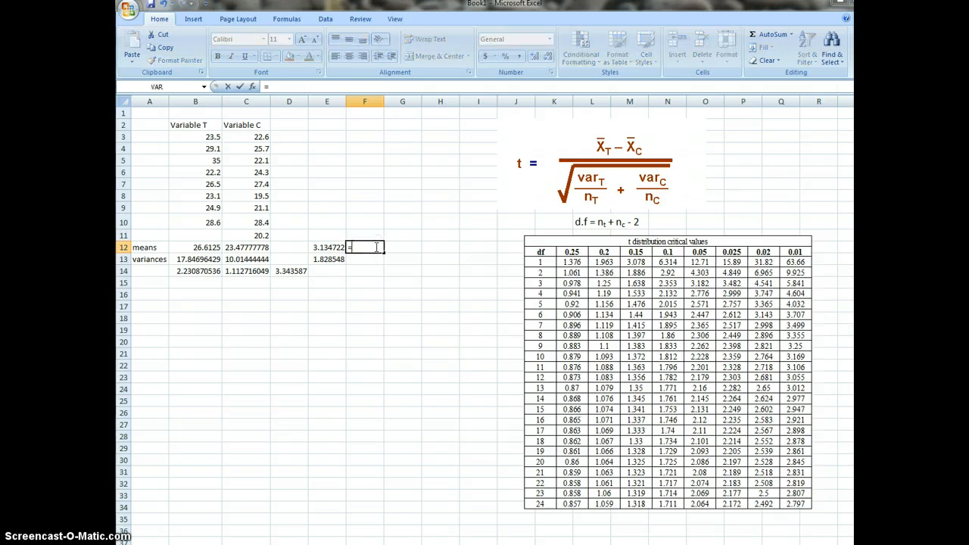
pyautogui.click(327, 247)
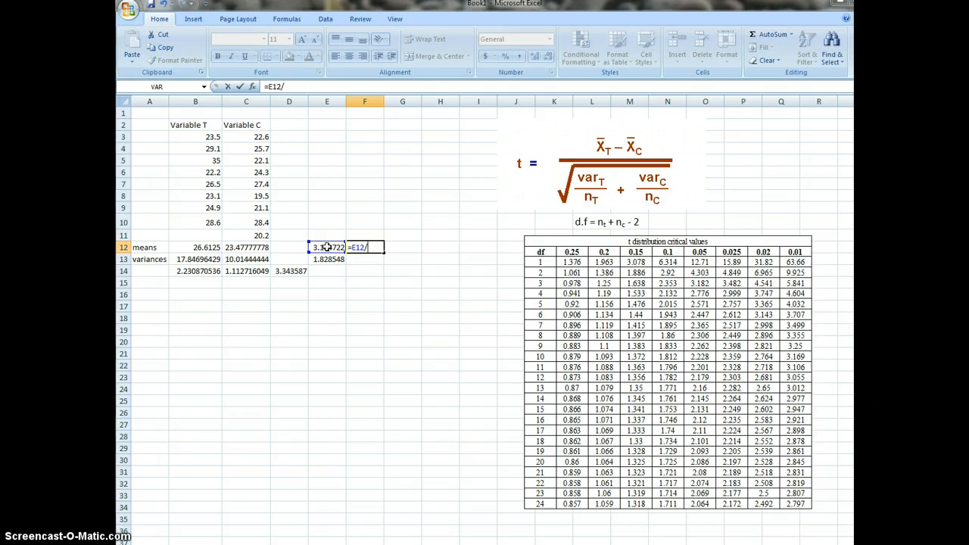
pyautogui.write('/')
pyautogui.click(331, 259)
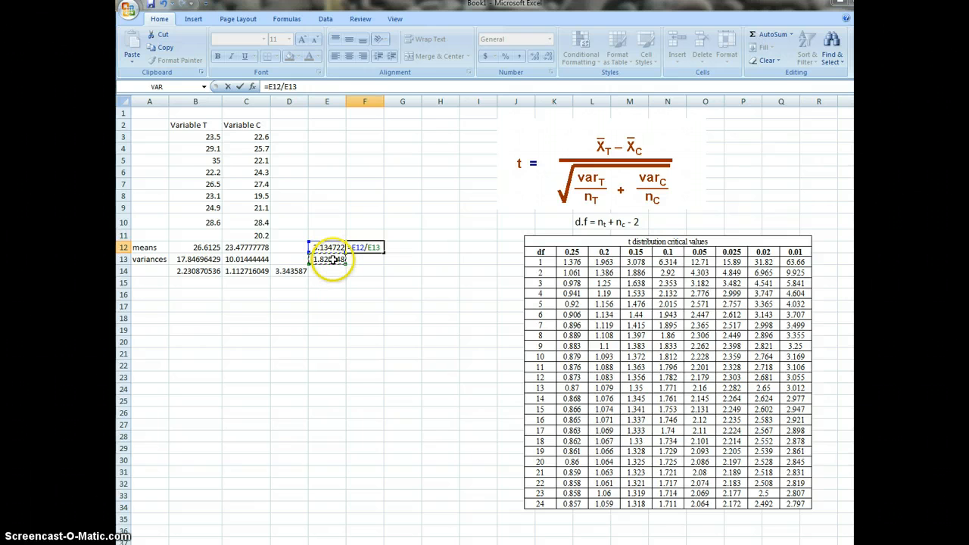
pyautogui.press('Return')
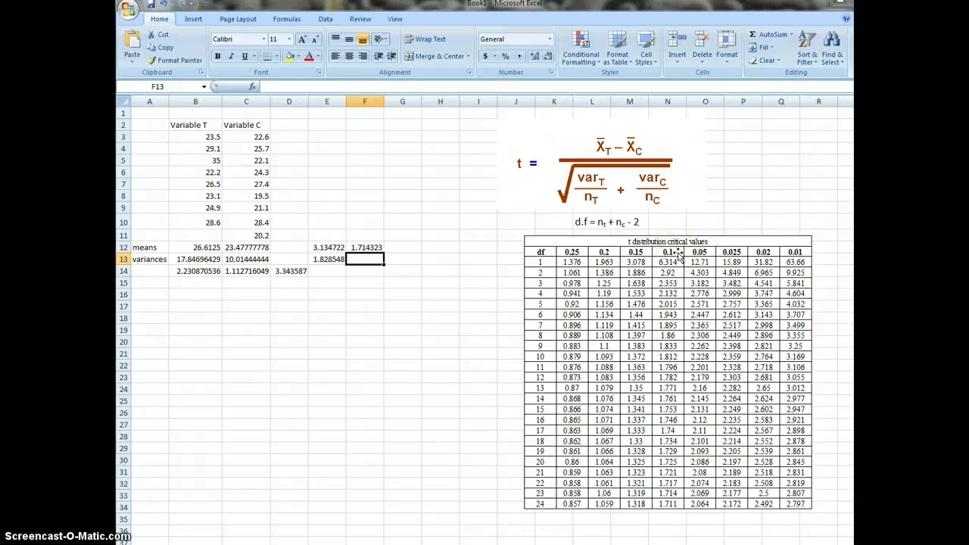
# Enter the significance conclusion p>0.1 in cell C17
pyautogui.click(245, 307)
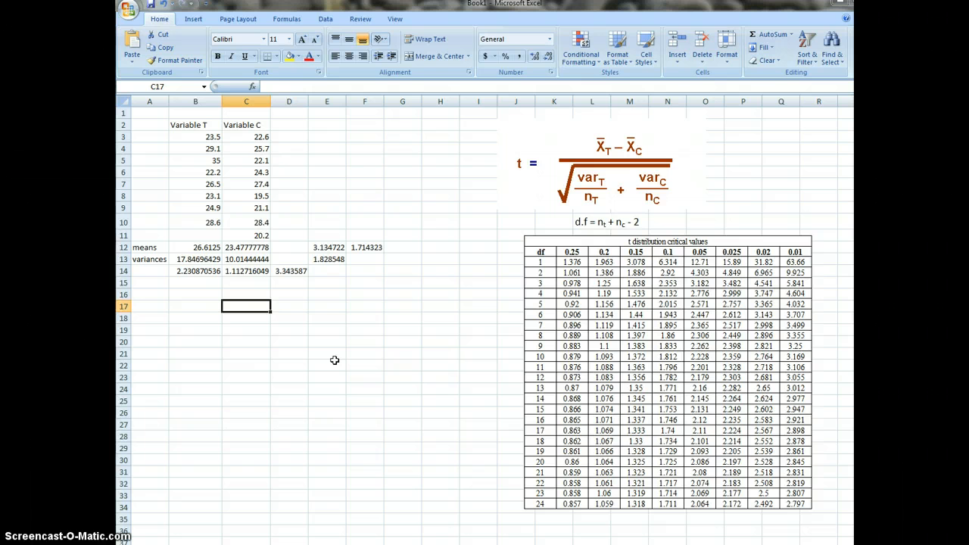
pyautogui.write('p')
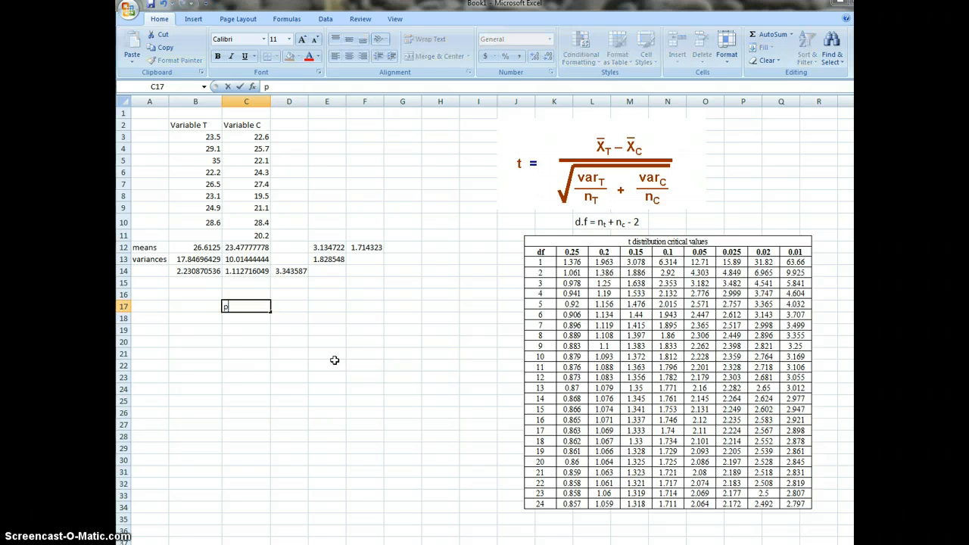
pyautogui.write('>0.1')
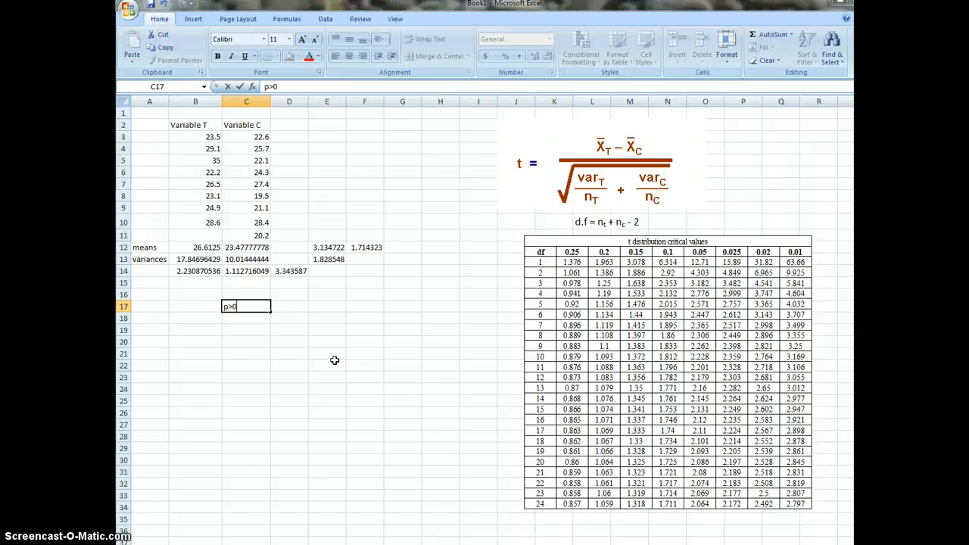